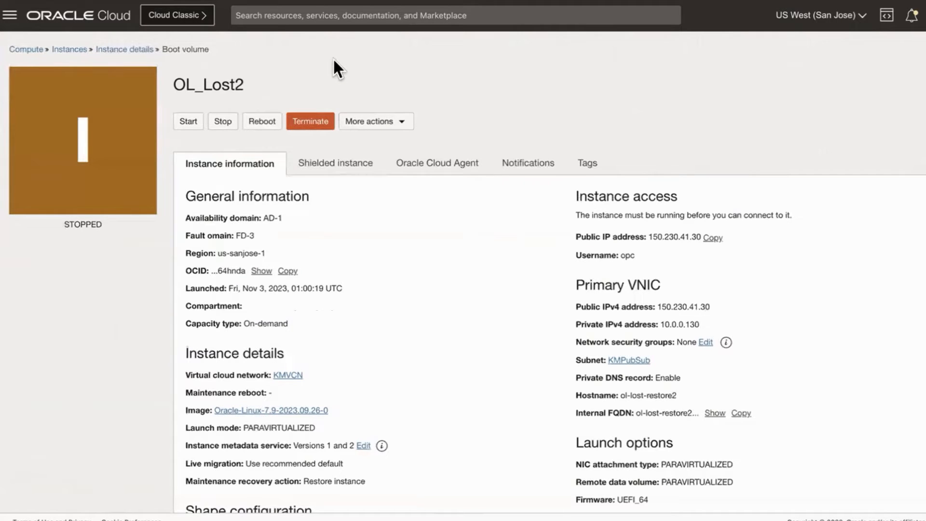
- Open the OL_Lost_bootvol2 boot volume attached to the OL_Lost2 instance
scroll(147, 267, down, 1)
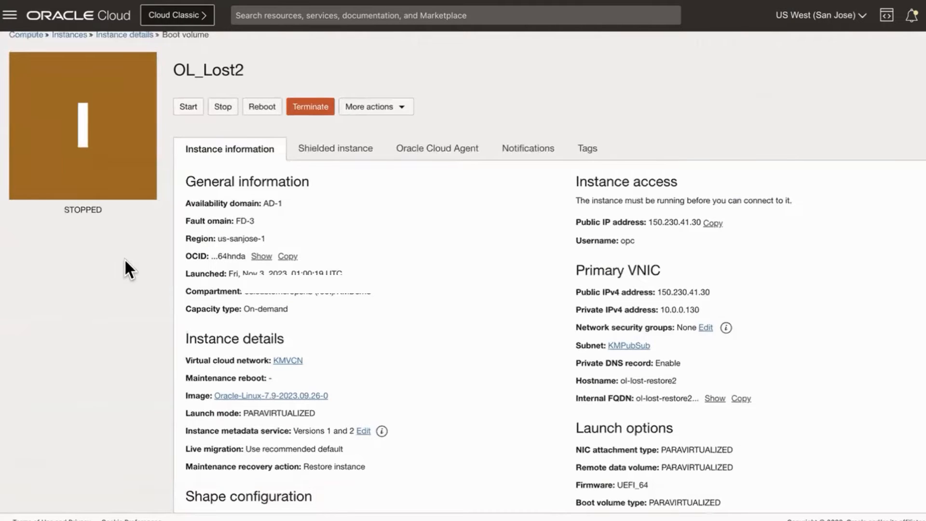
scroll(124, 258, down, 10)
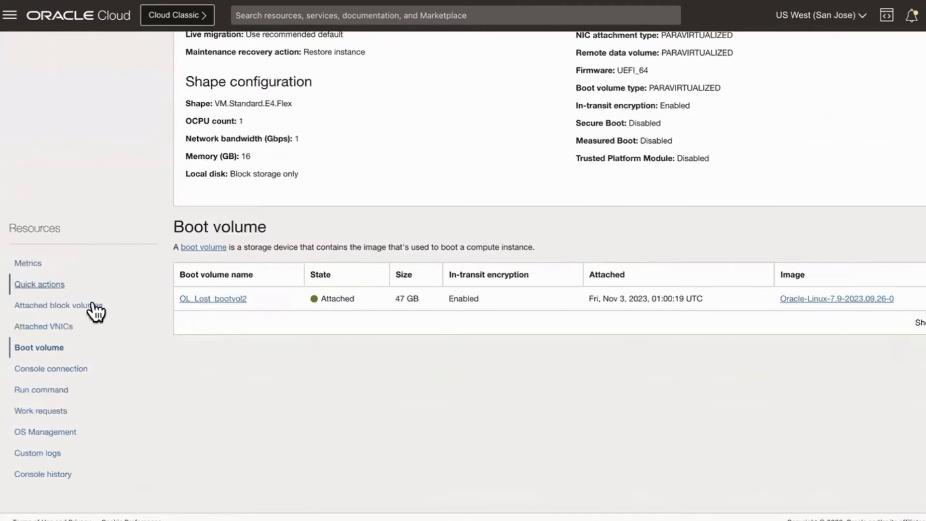
click(229, 309)
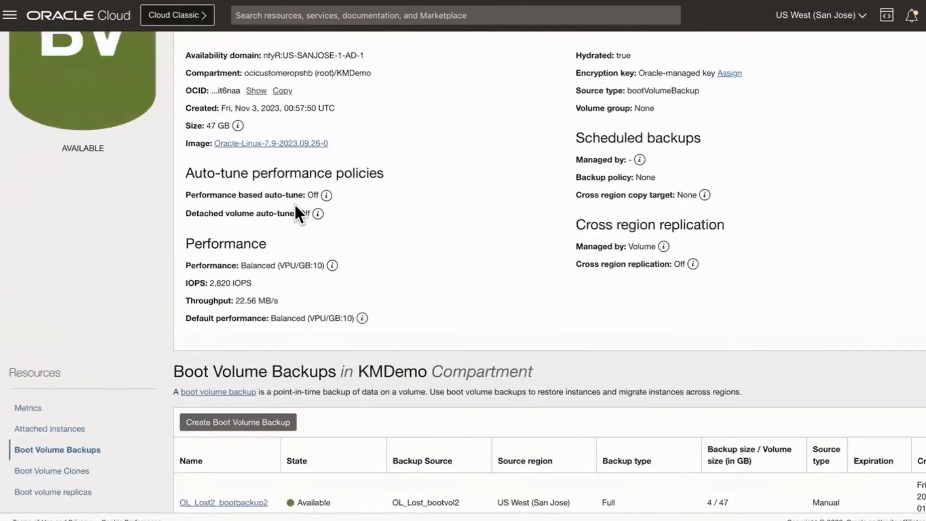
- Open the OL_Lost2_bootbackup2 boot volume backup, and go to the boot volumes list to open OL_Lost3_boot3
scroll(295, 204, up, 1)
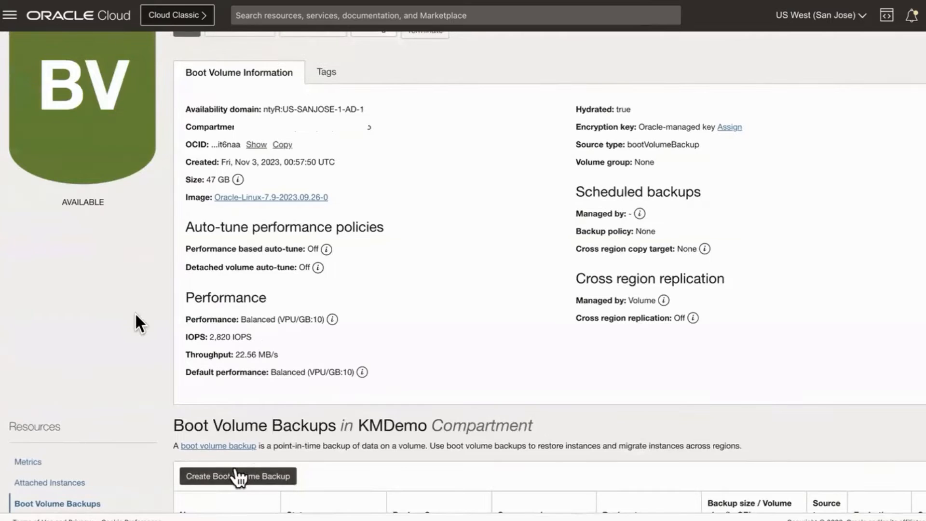
scroll(123, 309, down, 2)
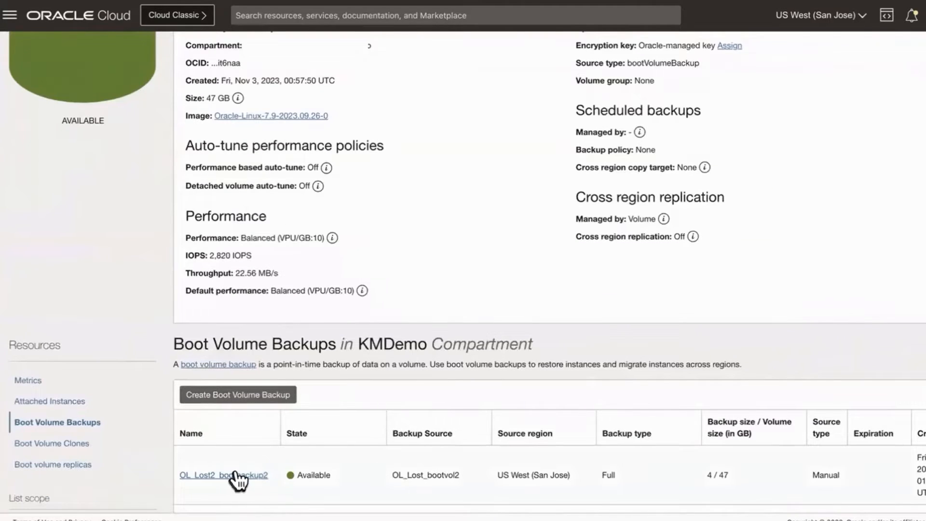
click(235, 475)
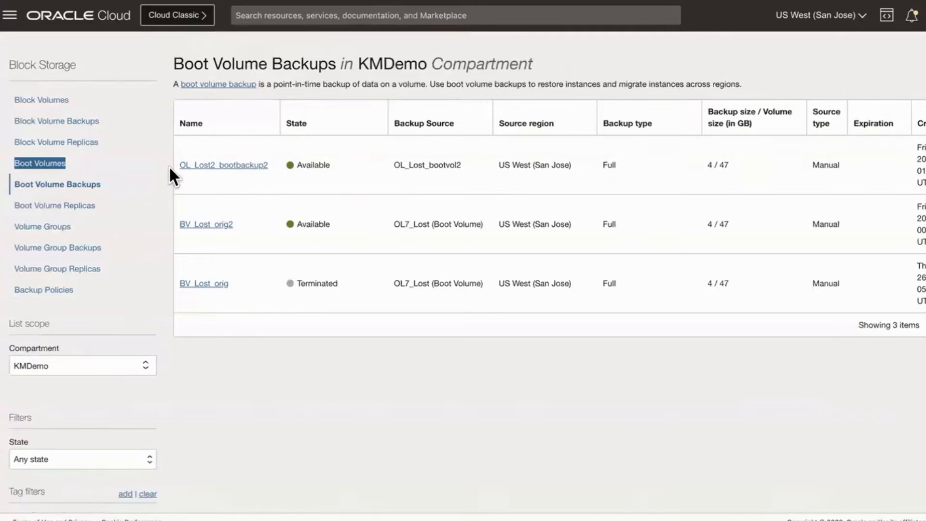
click(62, 165)
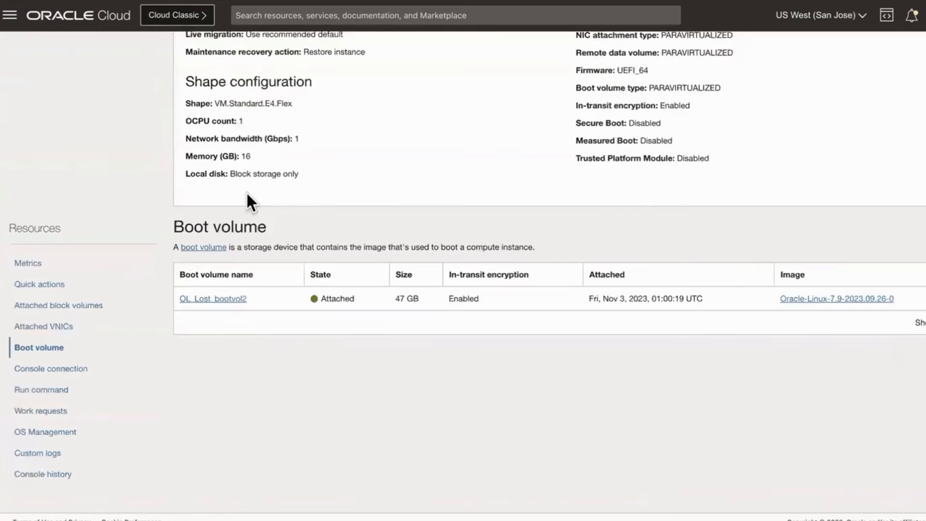
- Check the private IPv4 address of the OL_Lost2 instance and terminate that instance without deleting its attached boot volume
scroll(314, 244, up, 10)
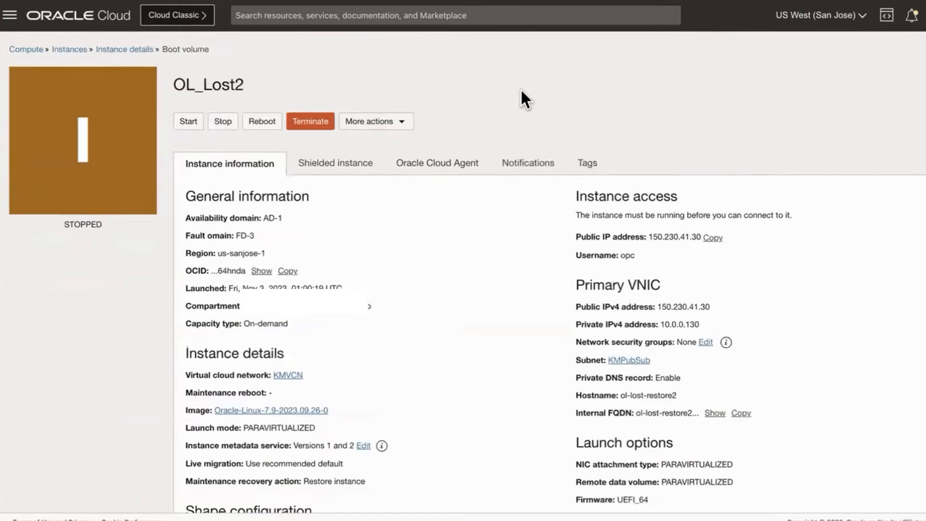
double_click(678, 324)
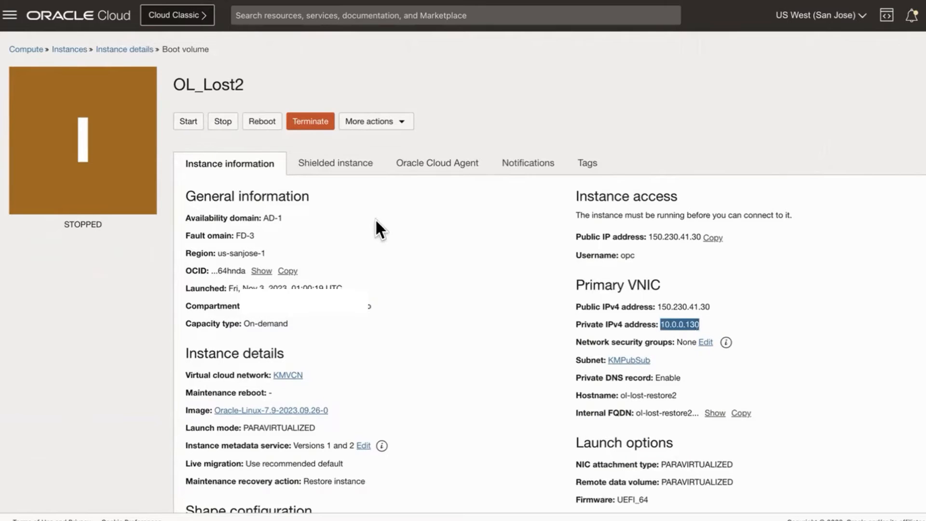
click(316, 126)
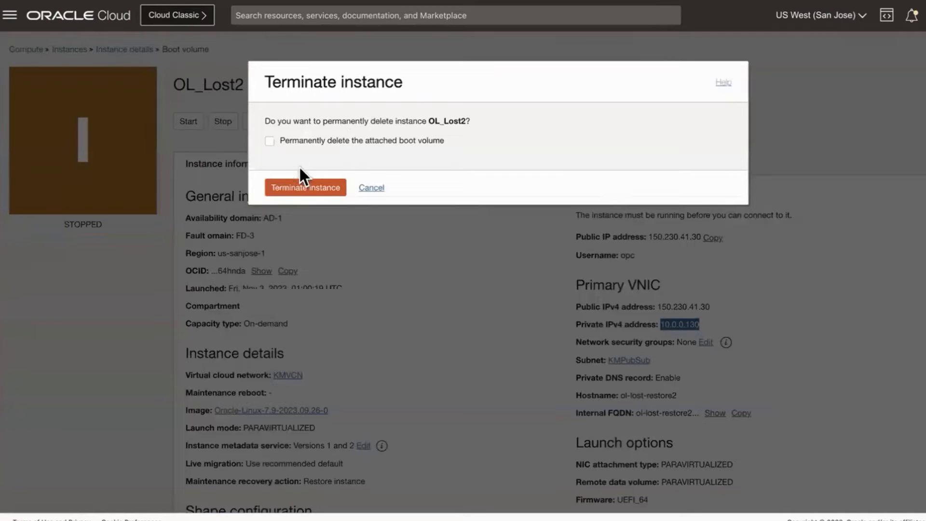
click(311, 192)
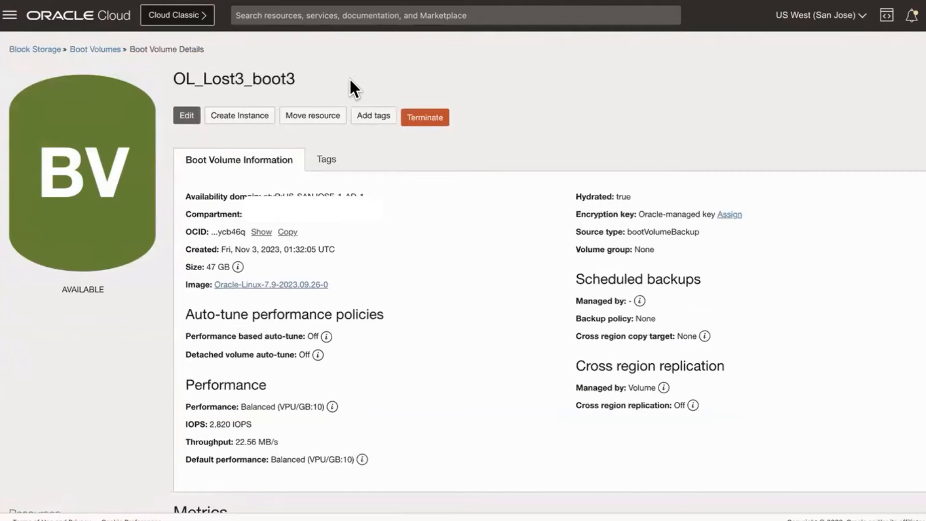
- Start creating a compute instance from the OL_Lost3_boot3 boot volume and manually assign private IPv4 address 10.0.0.130
click(242, 118)
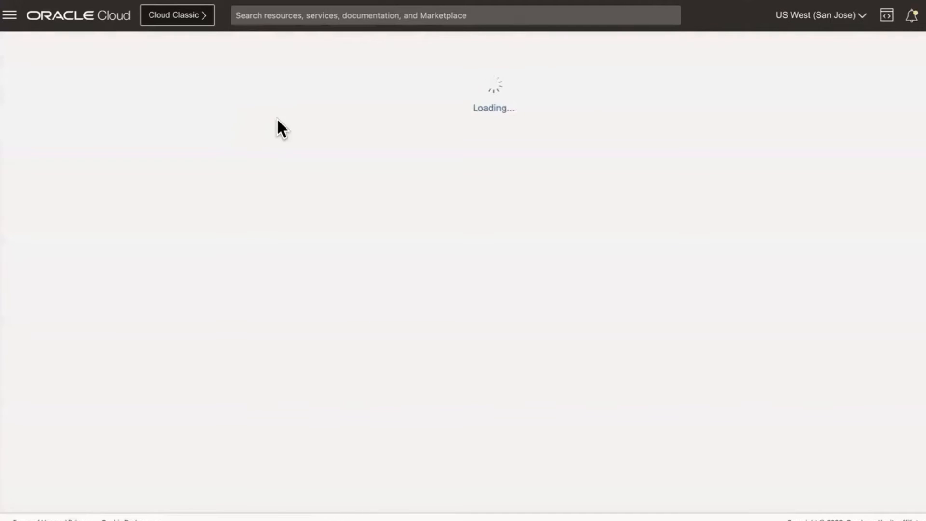
scroll(378, 279, down, 5)
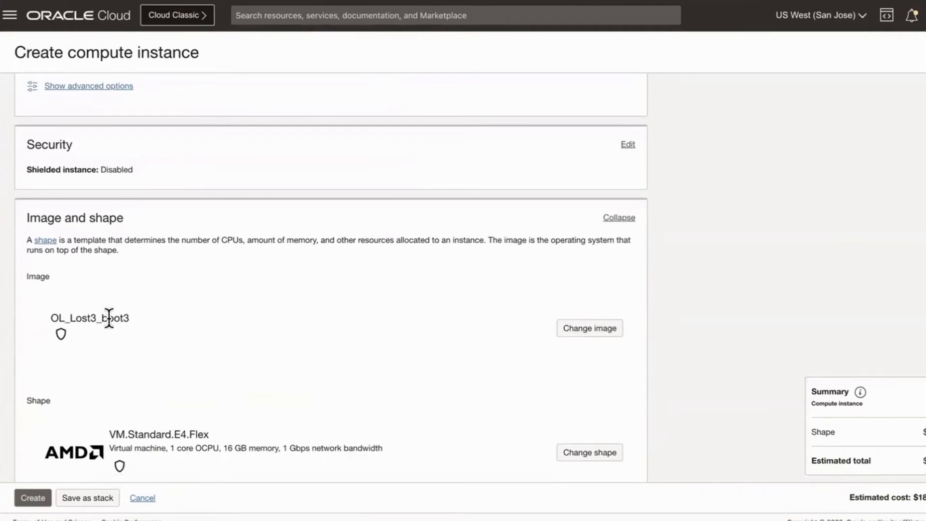
scroll(593, 261, down, 5)
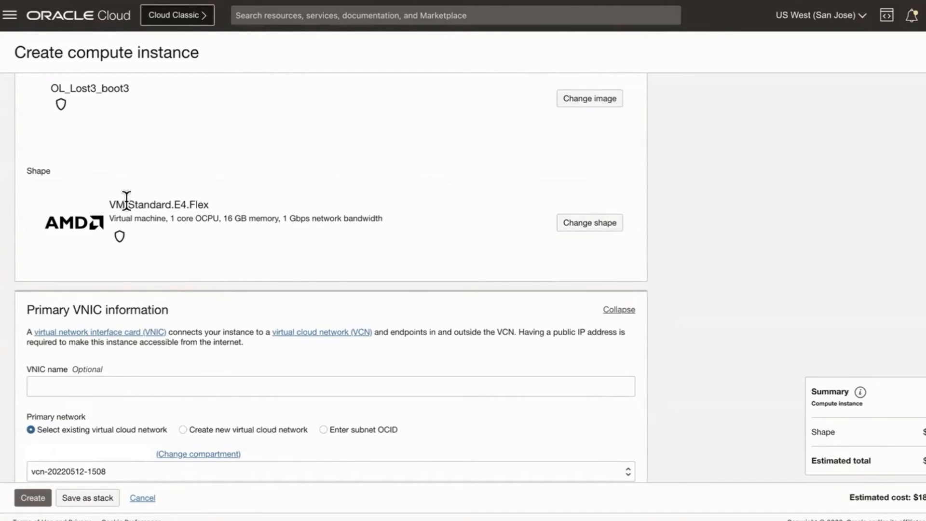
scroll(337, 246, down, 4)
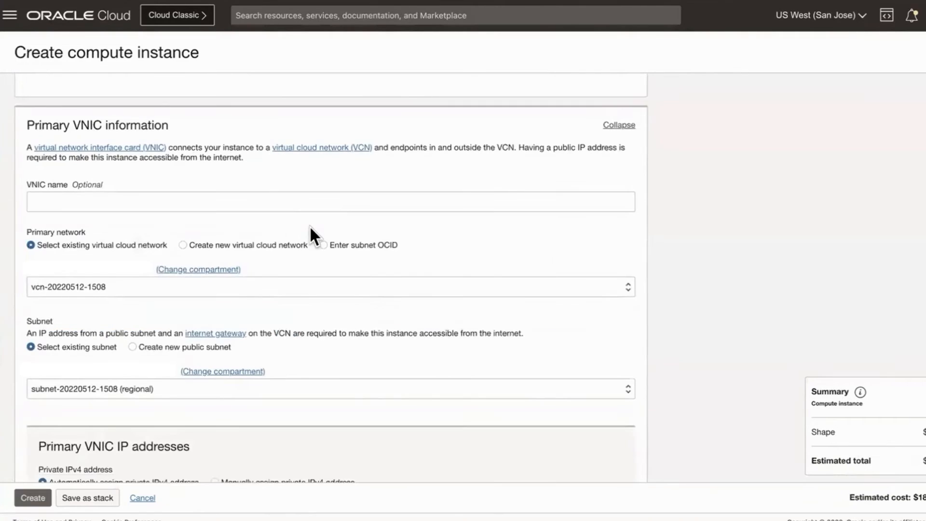
scroll(310, 228, down, 4)
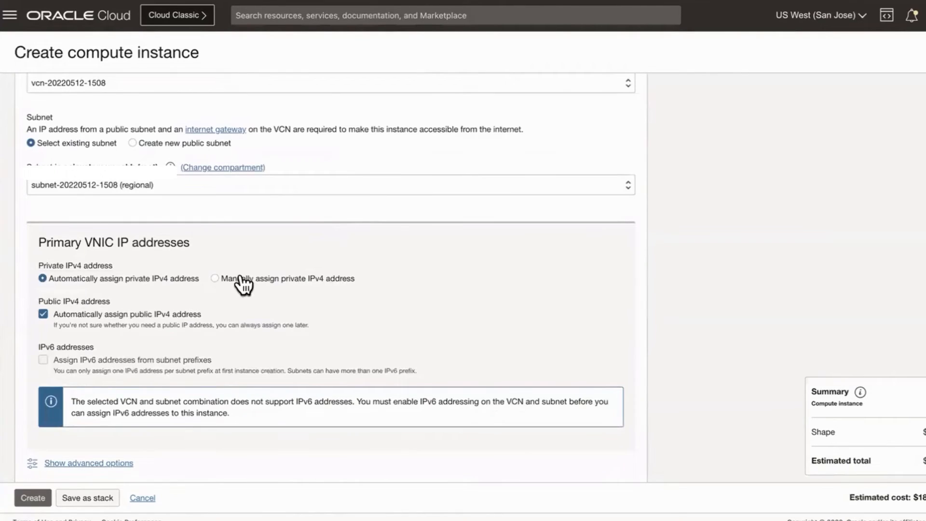
click(216, 279)
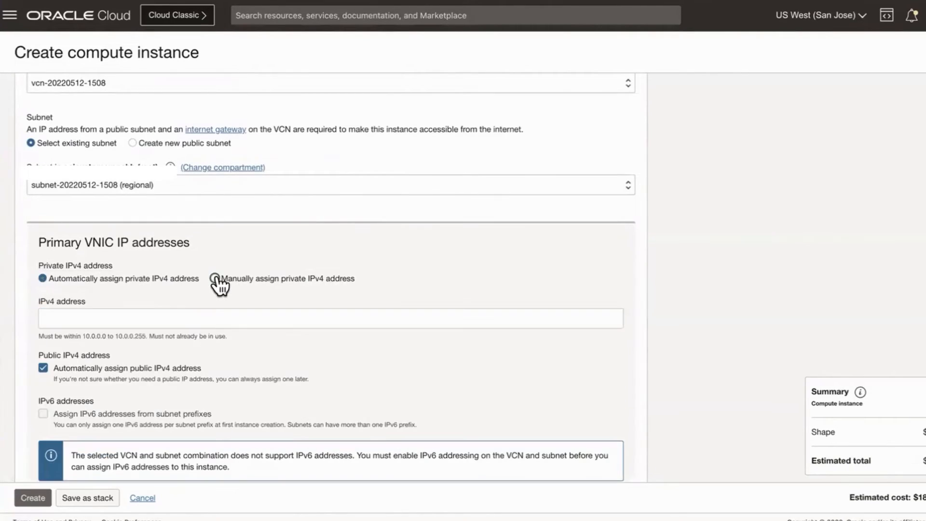
click(246, 317)
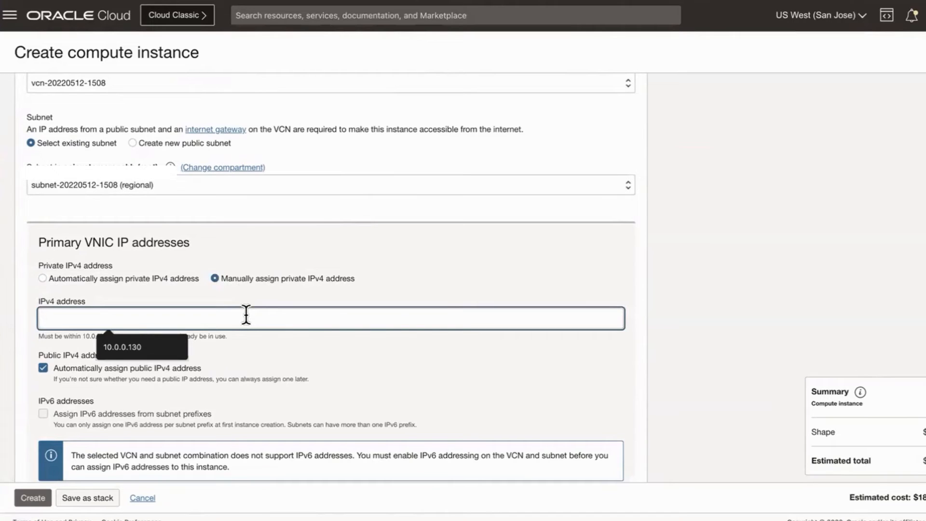
text(10.0.0.130)
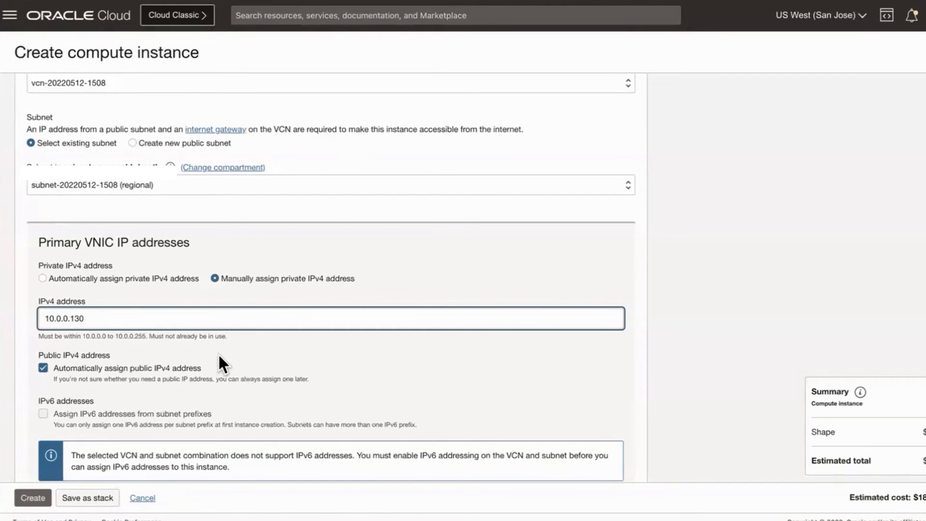
- Upload the public SSH key file OL7_Found1.key.pub and create the instance
scroll(217, 364, down, 2)
scroll(181, 324, down, 5)
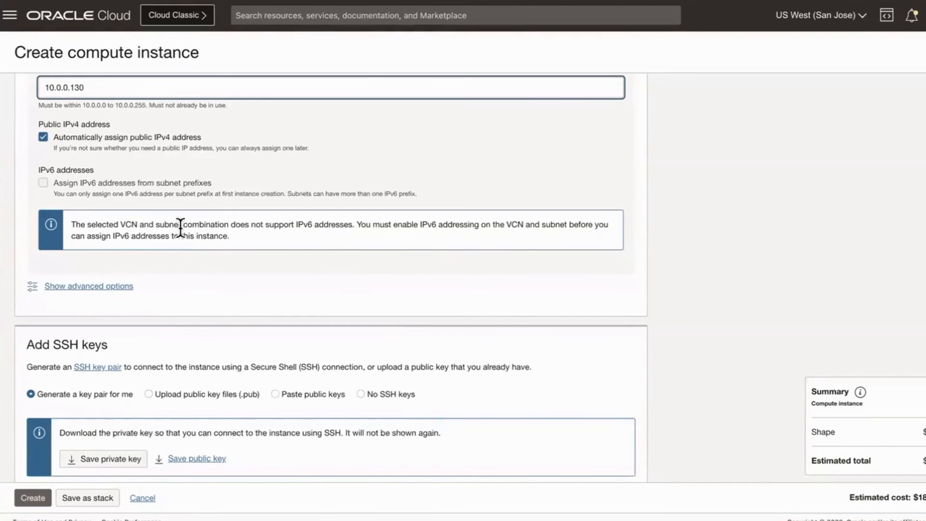
scroll(217, 314, down, 3)
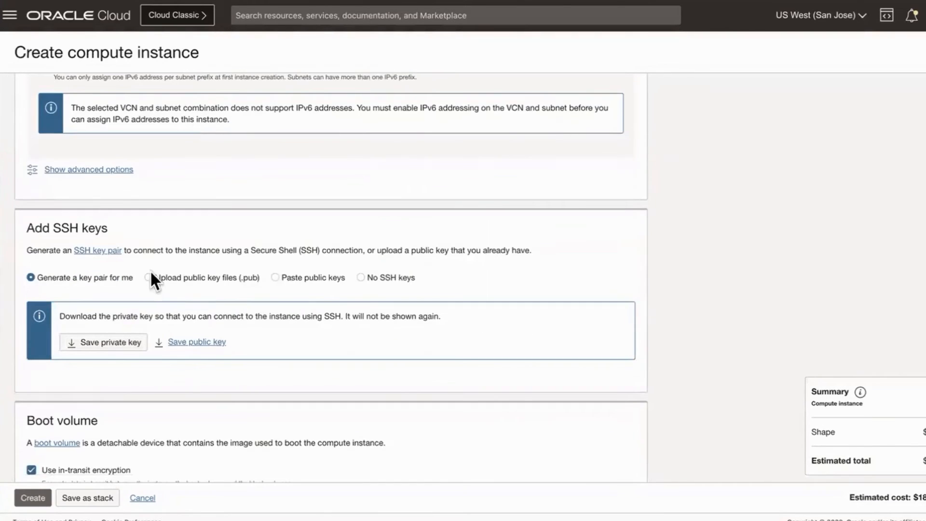
click(151, 278)
click(375, 328)
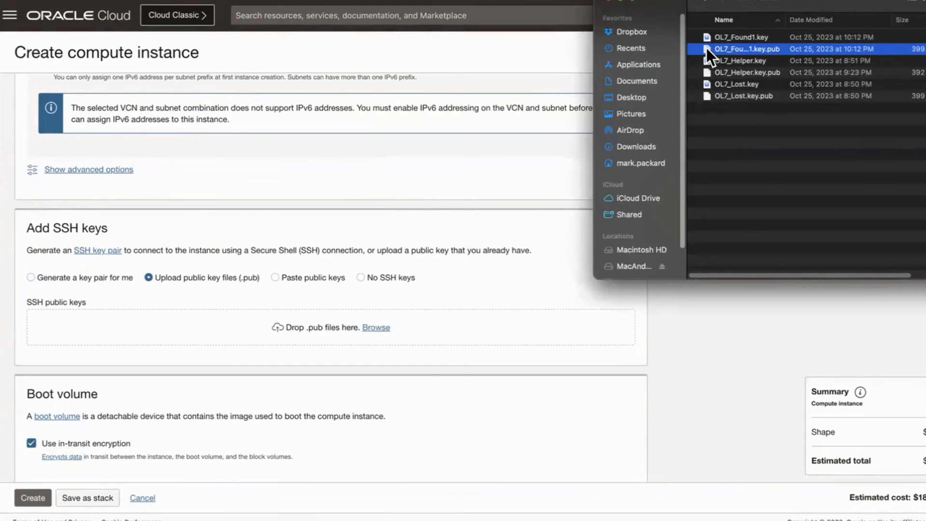
double_click(706, 48)
click(32, 498)
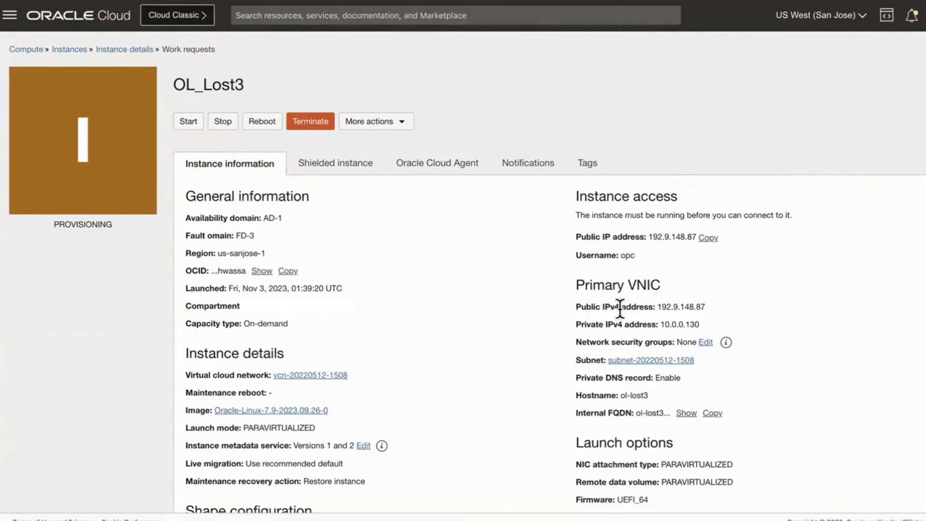
- Check the private and public IPv4 addresses of OL_Lost3, and view the instance's current console history
drag(660, 323, 699, 324)
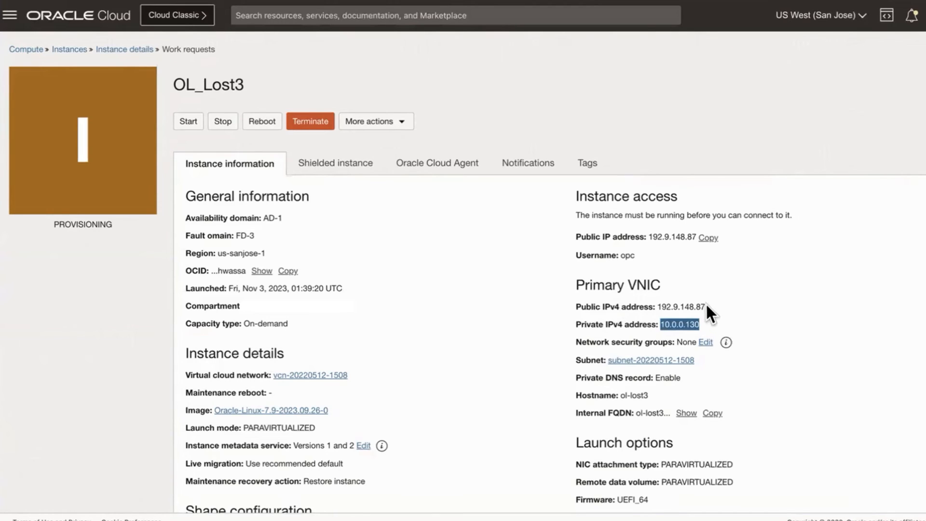
drag(706, 307, 657, 306)
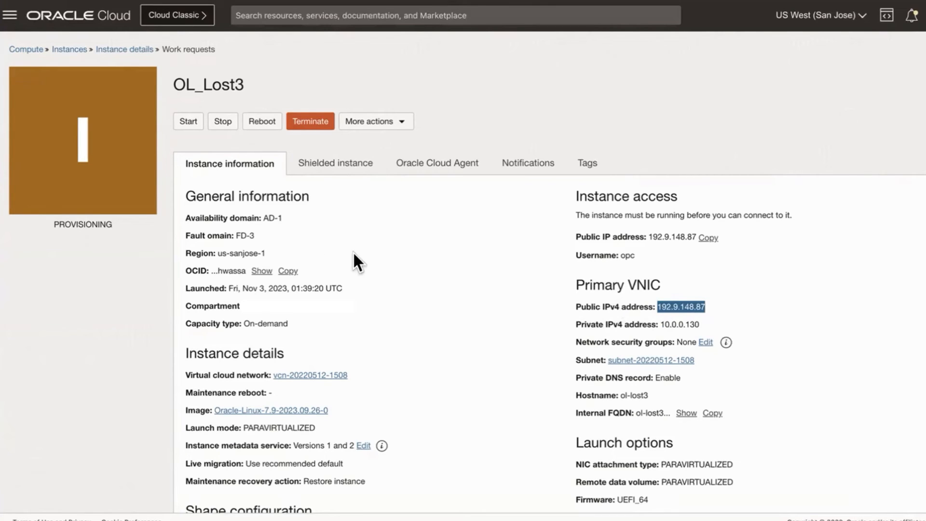
scroll(394, 261, down, 2)
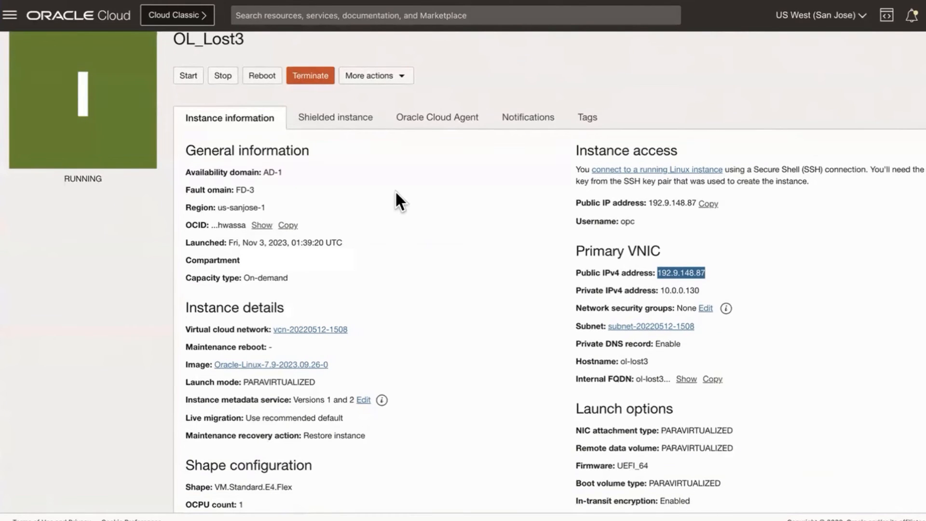
scroll(395, 190, down, 3)
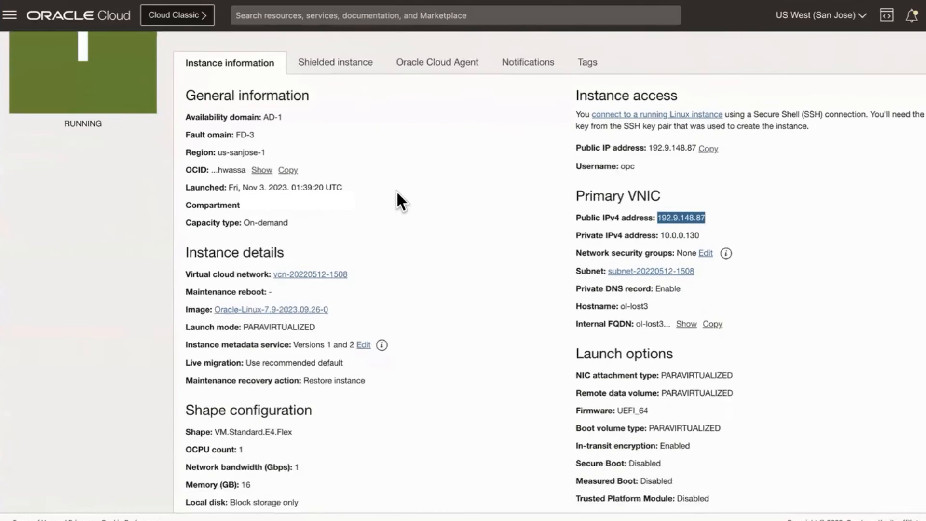
scroll(297, 270, down, 2)
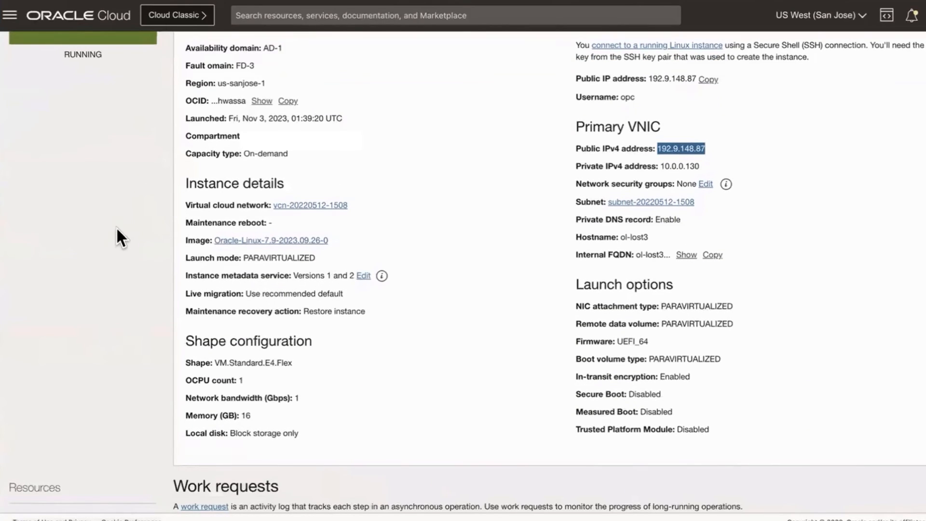
scroll(116, 229, down, 5)
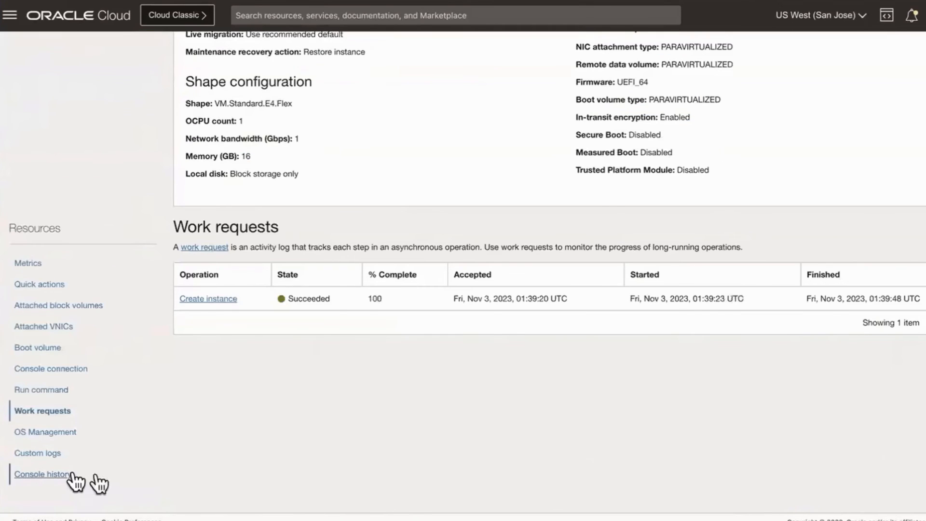
click(50, 474)
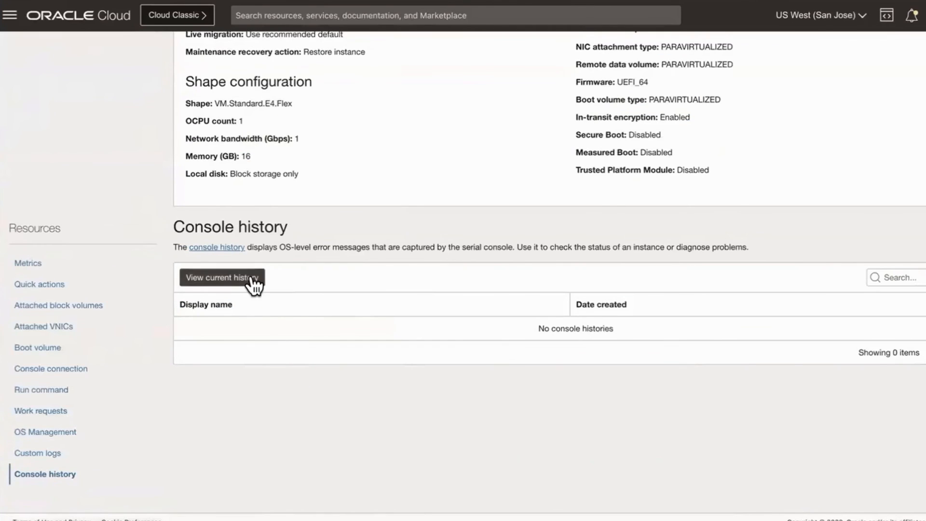
click(252, 281)
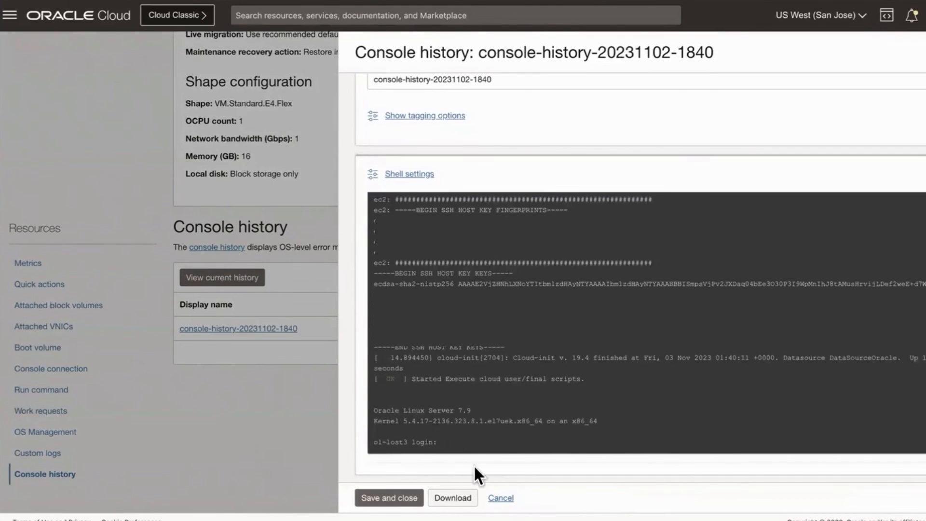
click(455, 498)
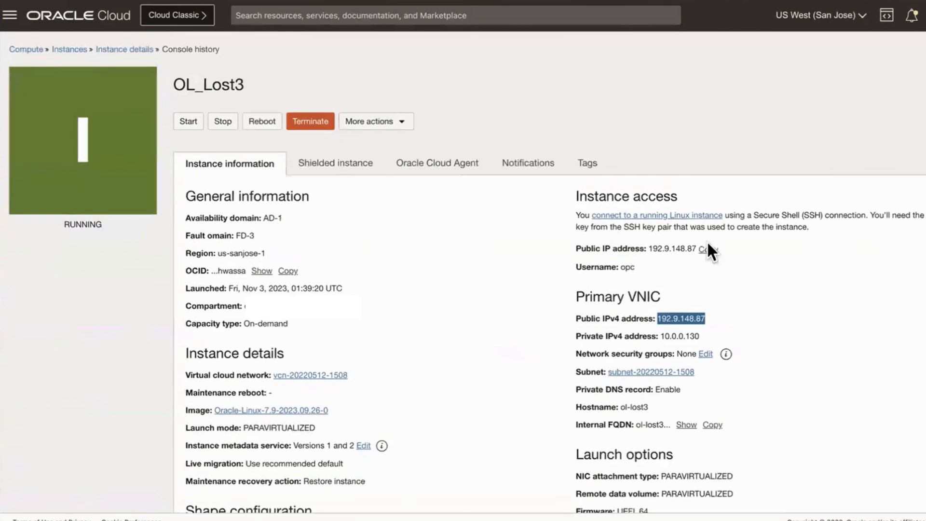
click(708, 250)
key(super+Tab)
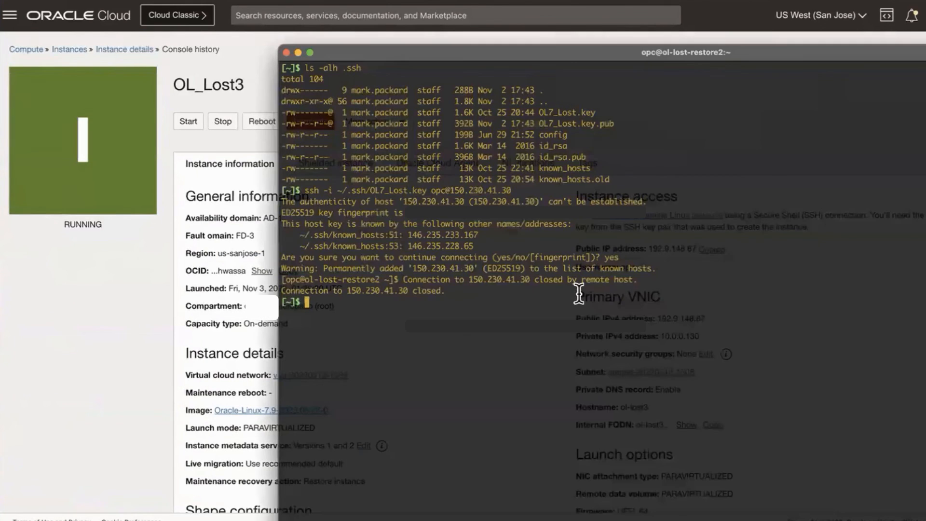
text(ssh -i ~/.ssh/OL7_Lost.key opc@192.9.148.87)
key(Return)
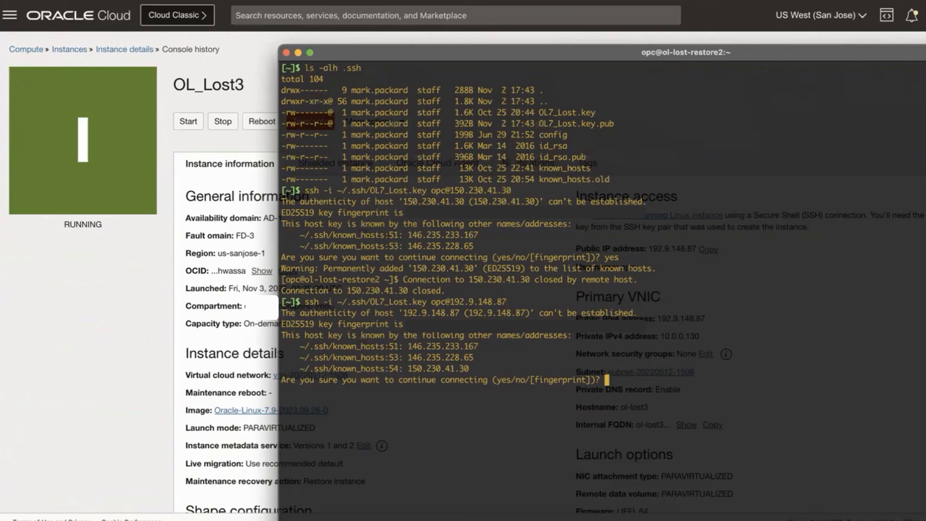
text(yes)
key(Return)
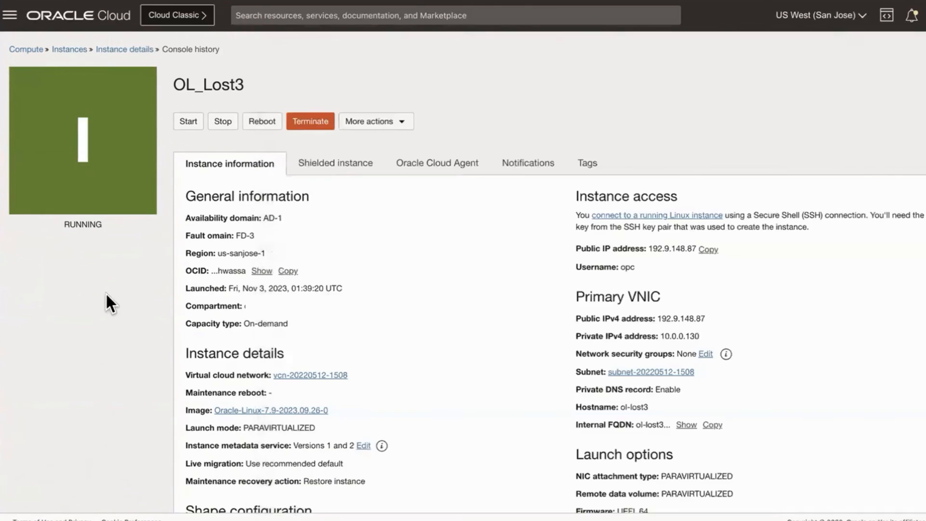